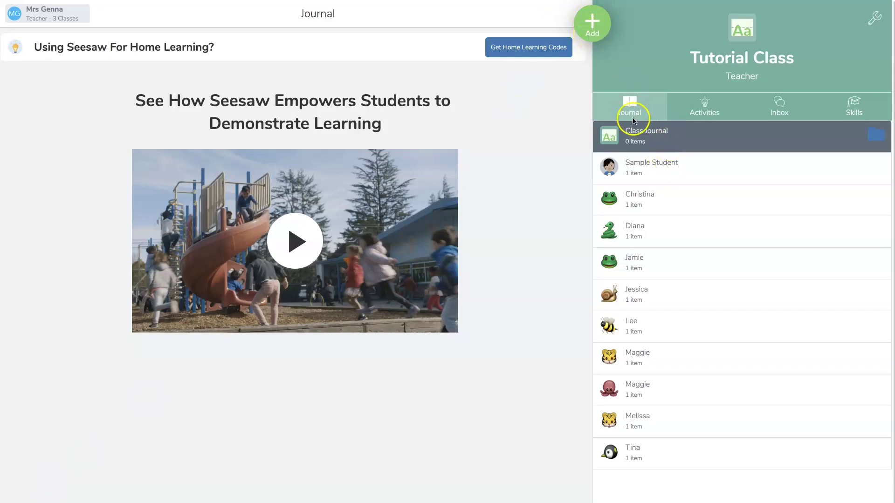
# Look through the class Activities and Inbox pages, then return to the whole Class Journal
pyautogui.click(702, 105)
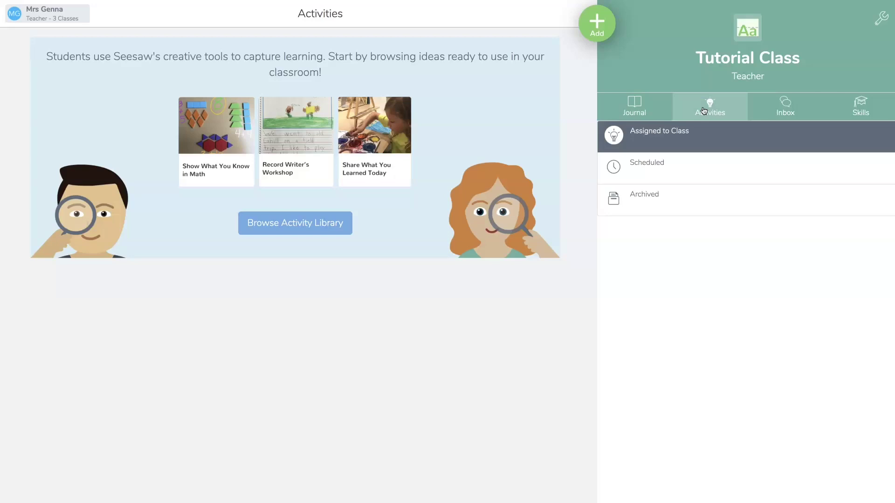
pyautogui.click(779, 112)
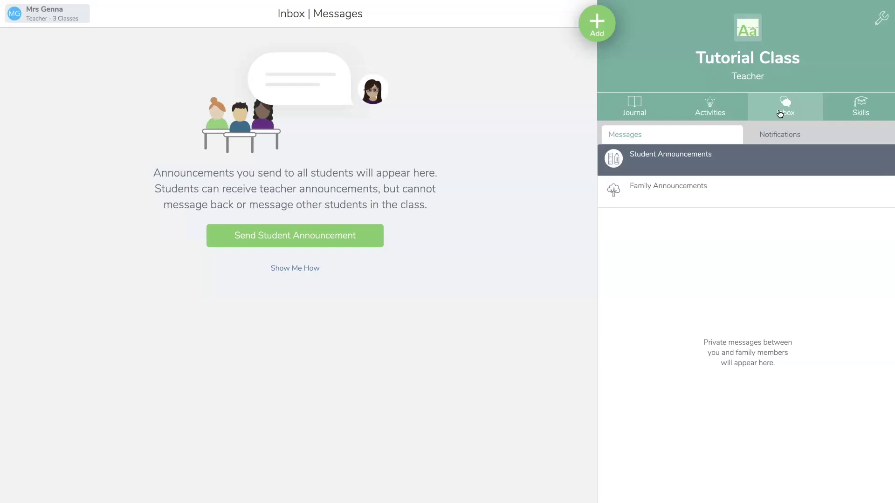
pyautogui.click(635, 112)
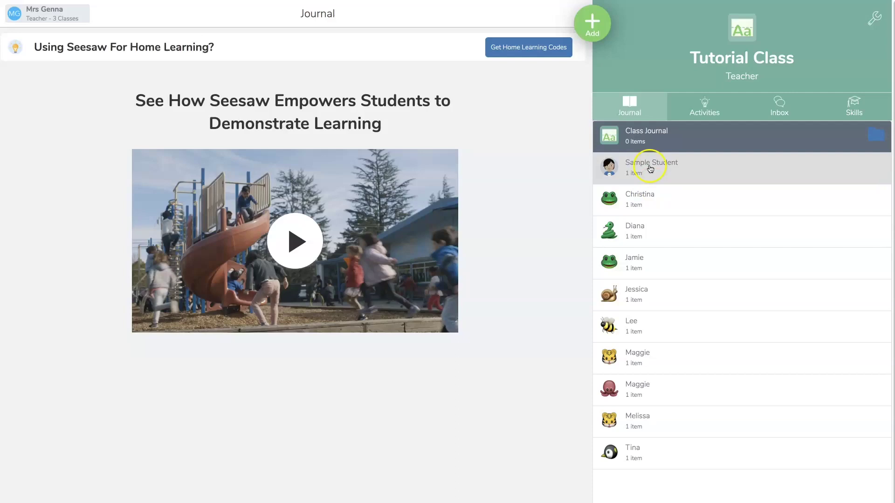
pyautogui.click(625, 101)
# Choose Post Student Work from the green Add menu
pyautogui.click(644, 134)
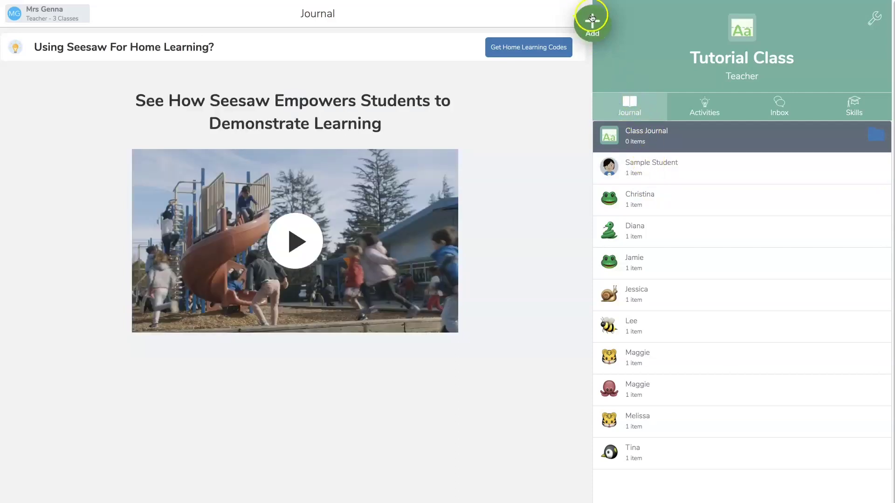
pyautogui.click(596, 25)
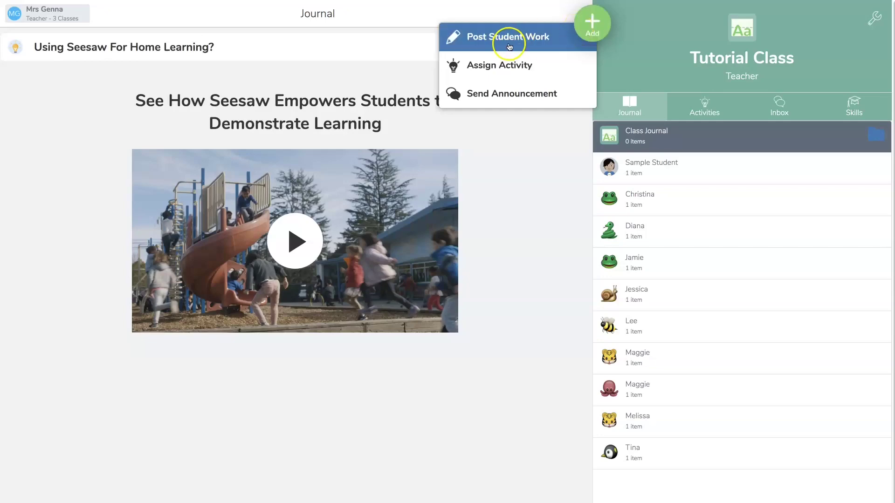
pyautogui.click(512, 97)
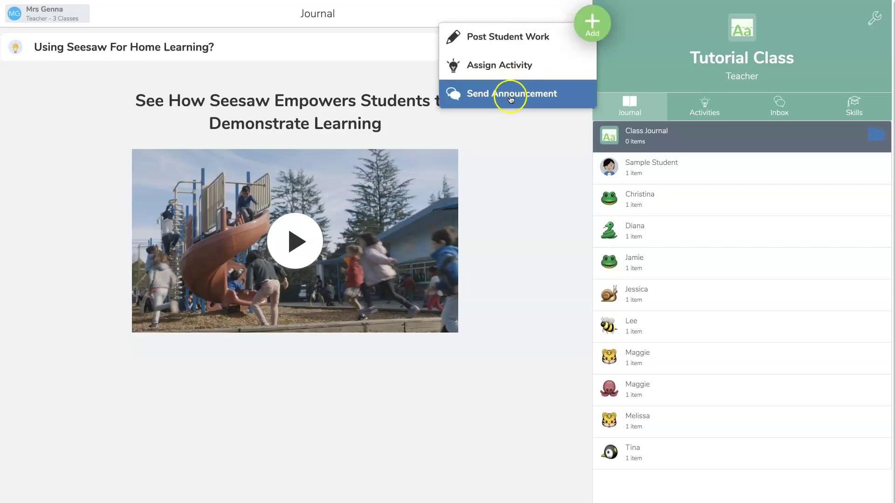
pyautogui.click(502, 41)
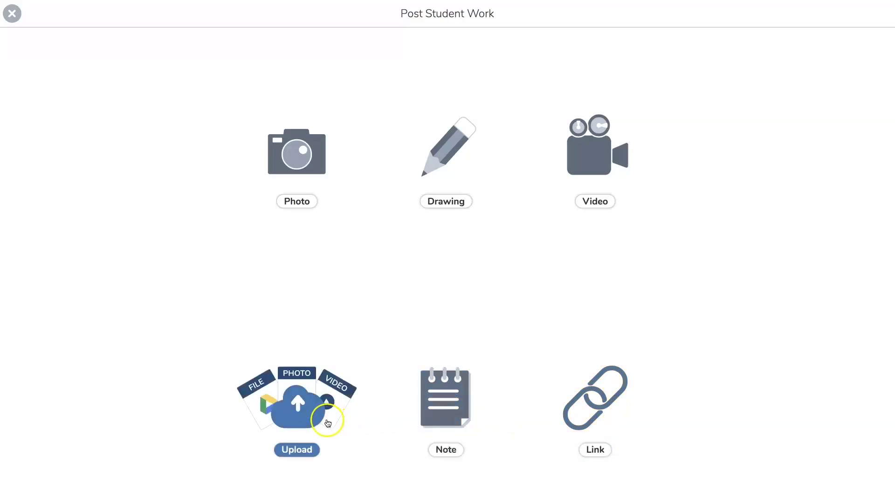
# Write a Note: 'Dear Students, Good morning! I want you to work on all the activities I have assigned.', signed by the teacher
pyautogui.click(455, 391)
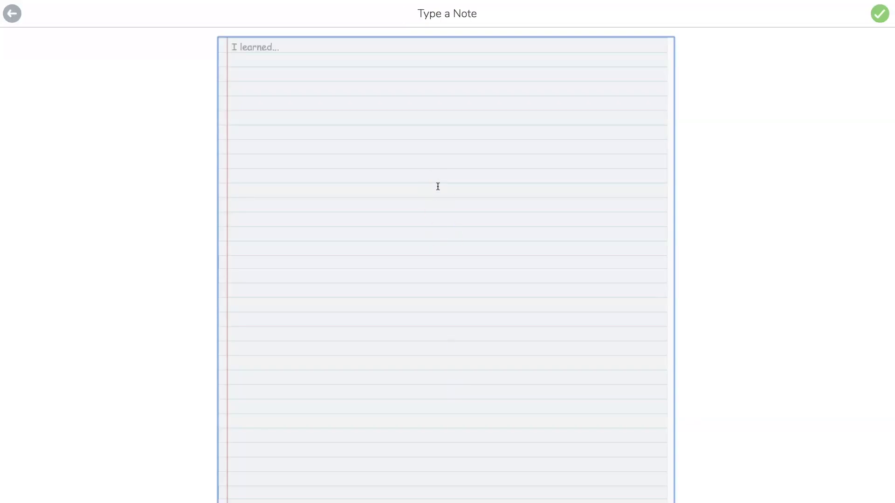
pyautogui.write('Dear Students,')
pyautogui.press('Return')
pyautogui.write('Goo')
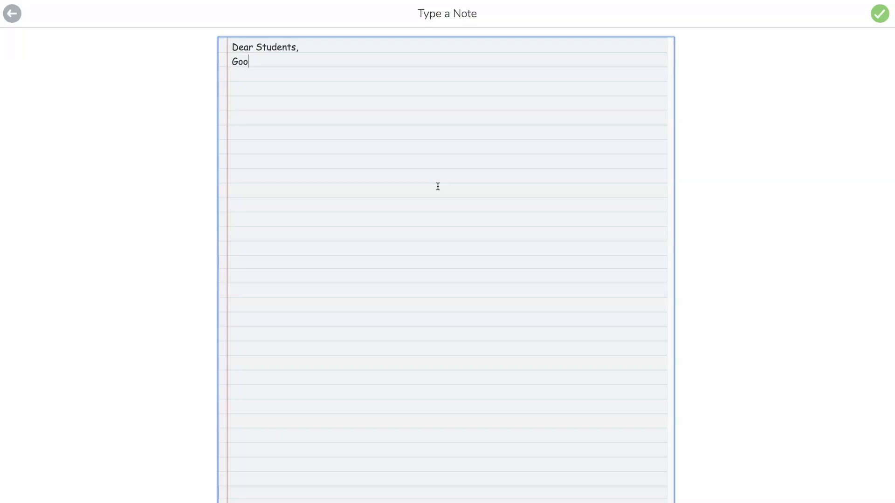
pyautogui.write('d morning! I want t')
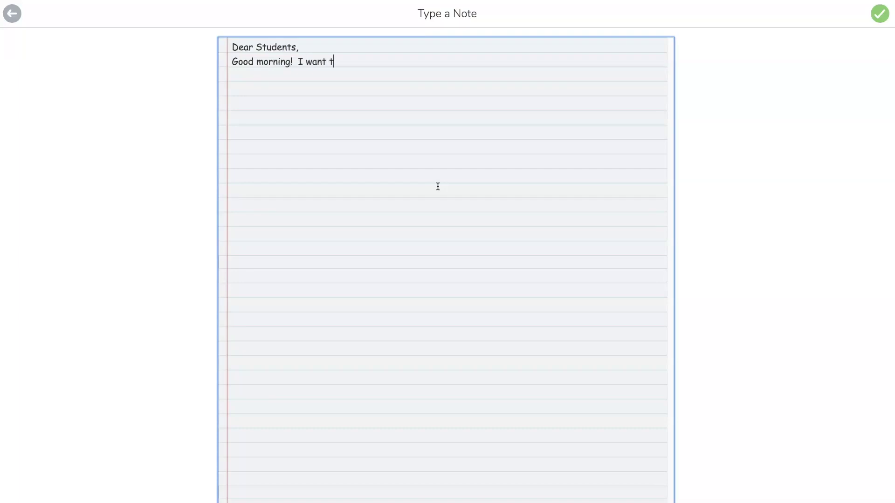
pyautogui.press('BackSpace')
pyautogui.write('you to work on all the activiti')
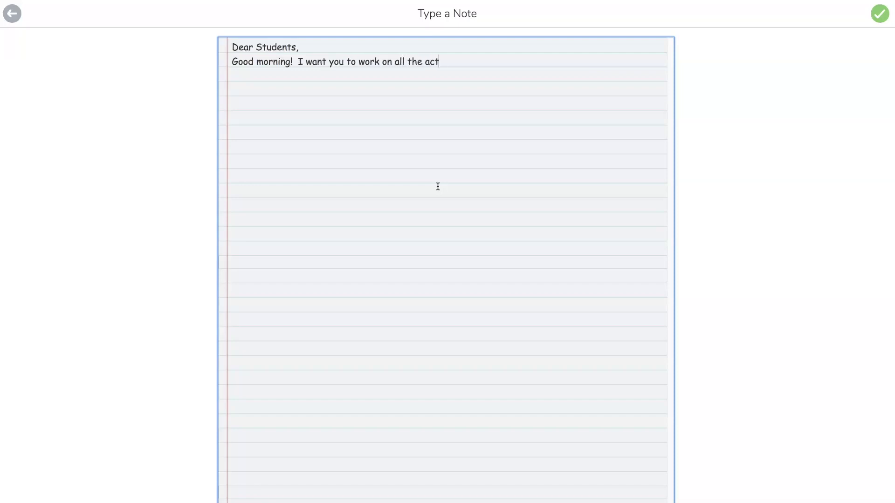
pyautogui.write('es I have a')
pyautogui.write('ssigned')
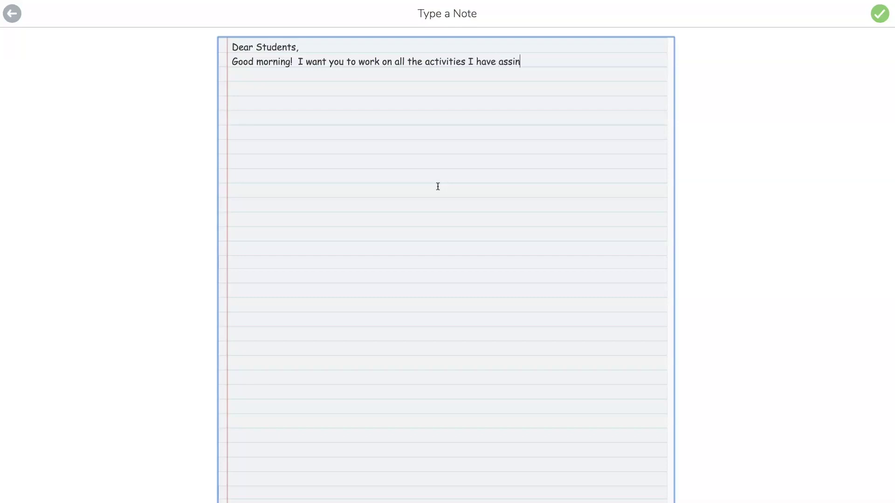
pyautogui.write('.')
pyautogui.press('Return')
pyautogui.press('Return')
pyautogui.write('Love, Mrs. Genna')
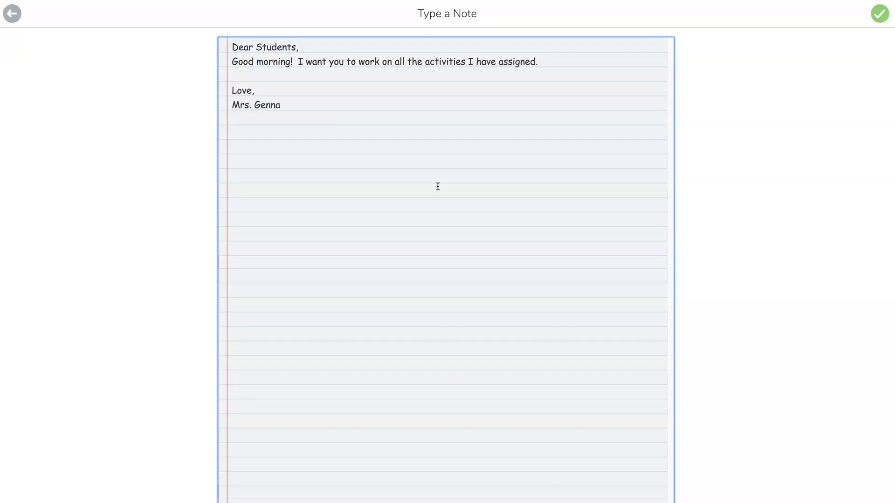
# Send the finished note to All Students in Tutorial Class, filed in the Language Arts folder
pyautogui.click(881, 14)
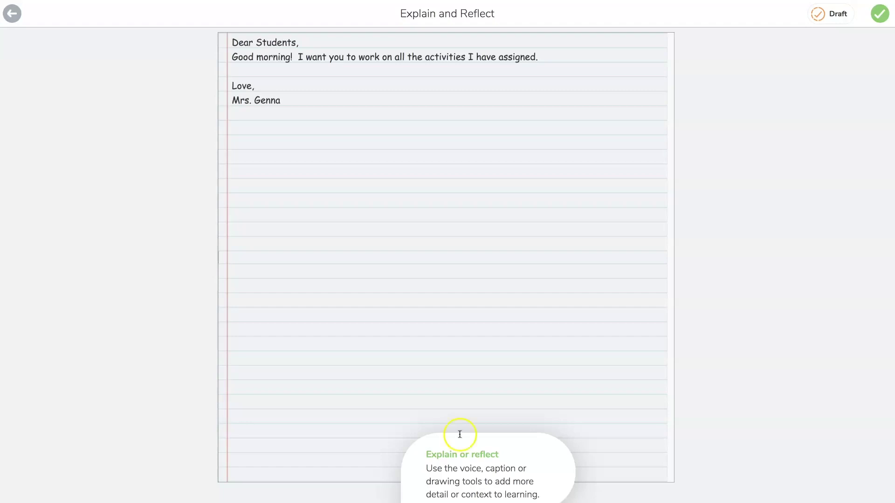
pyautogui.click(880, 17)
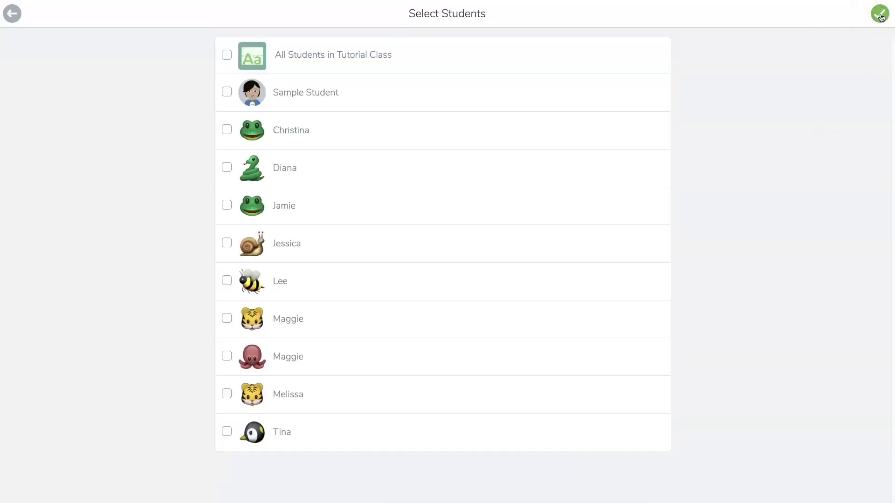
pyautogui.click(879, 18)
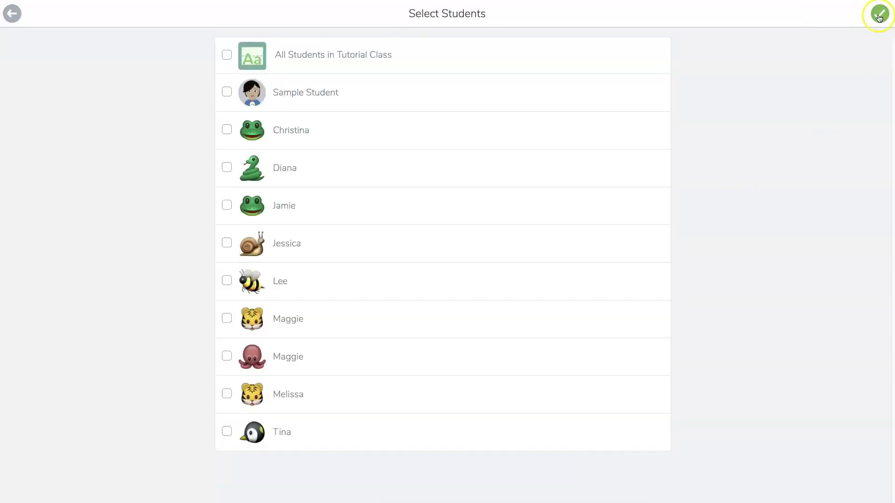
pyautogui.click(327, 56)
pyautogui.click(881, 16)
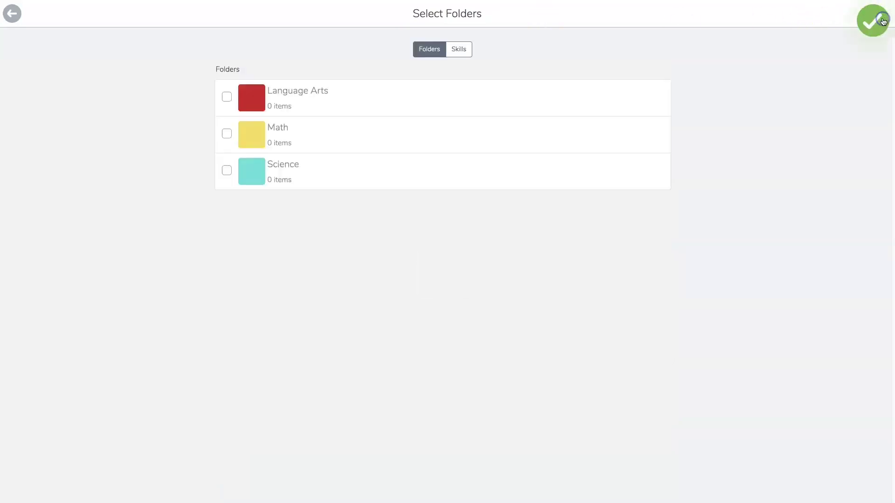
pyautogui.click(228, 97)
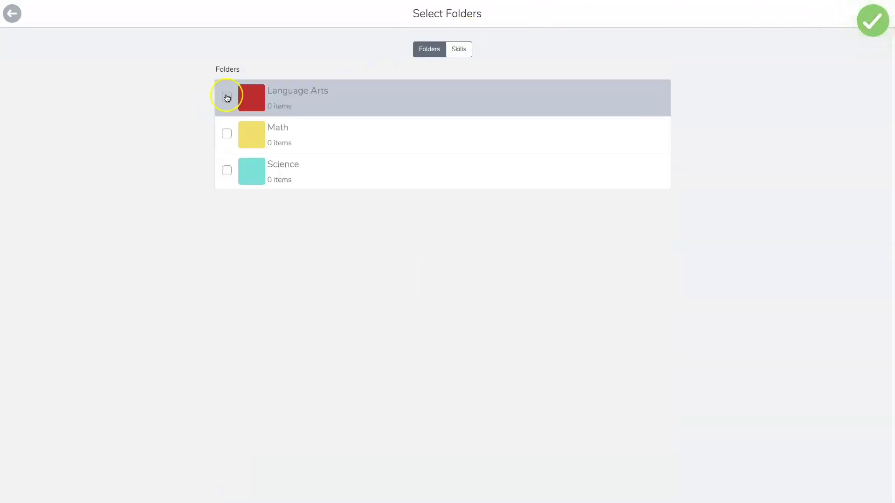
pyautogui.click(872, 29)
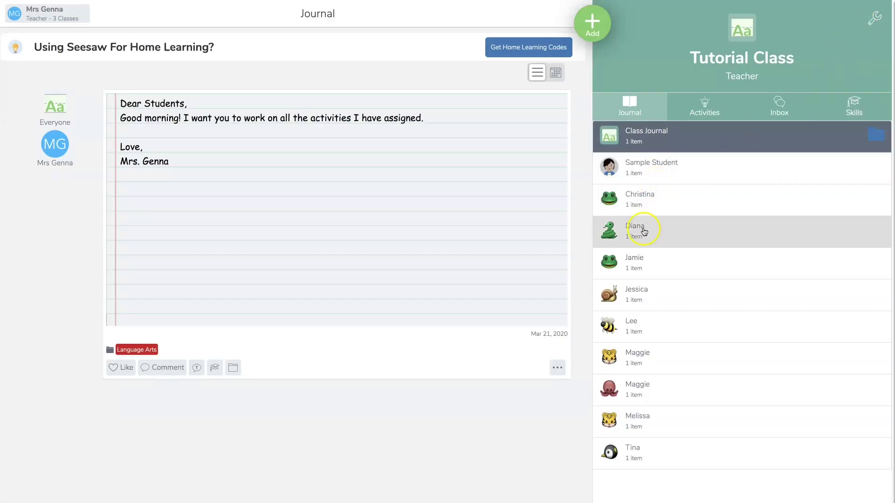
# Open a student's journal and make an editable copy of the posted note
pyautogui.click(673, 198)
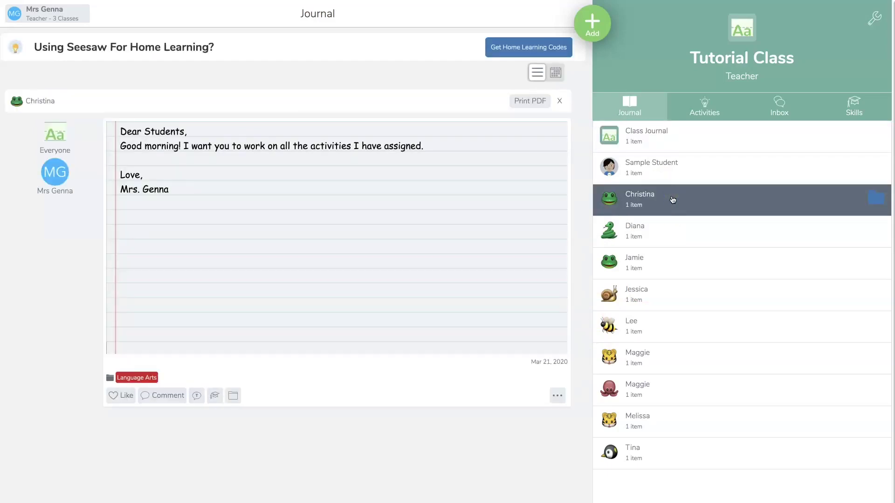
pyautogui.click(582, 377)
pyautogui.click(558, 397)
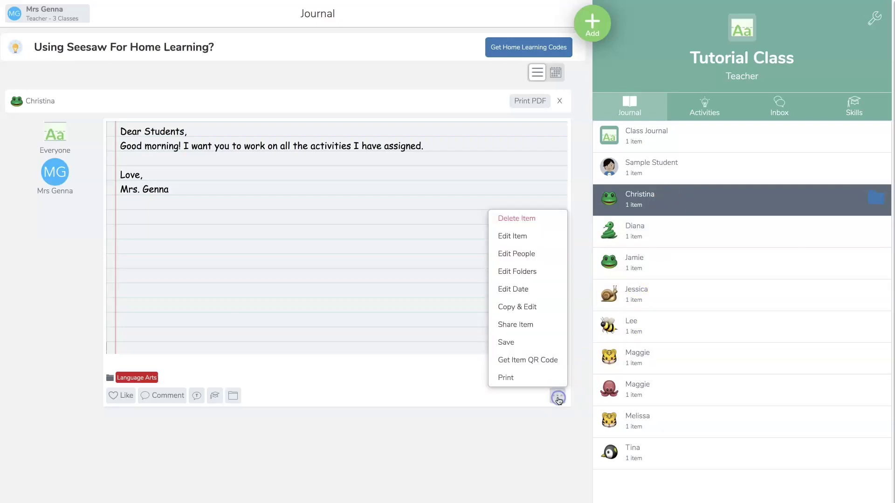
pyautogui.click(537, 310)
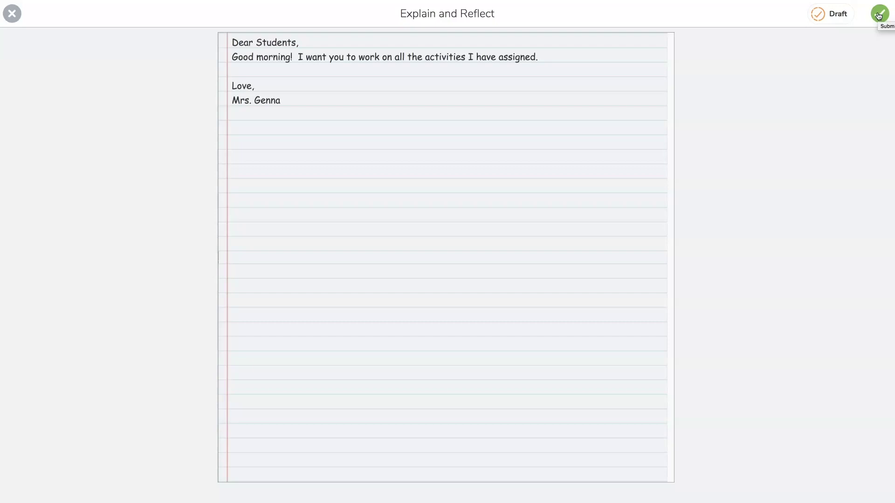
# Back out of the copied note's editor and discard the unsaved changes
pyautogui.click(13, 13)
pyautogui.click(394, 165)
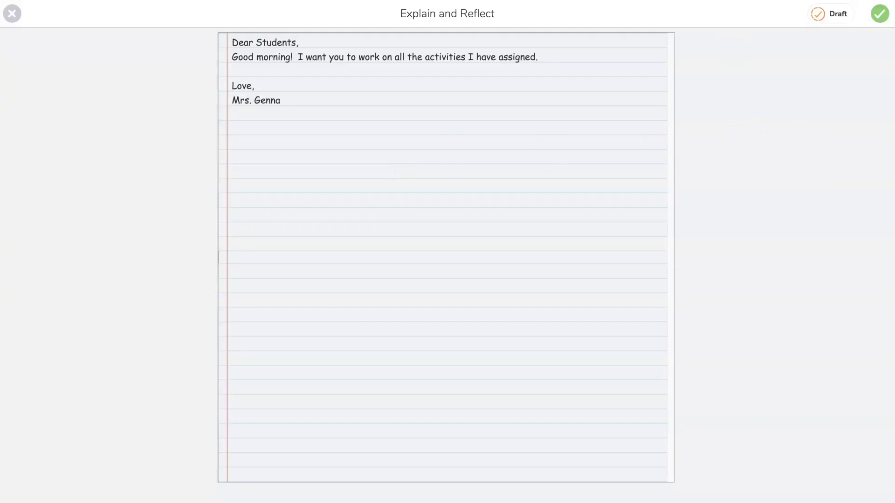
pyautogui.click(879, 15)
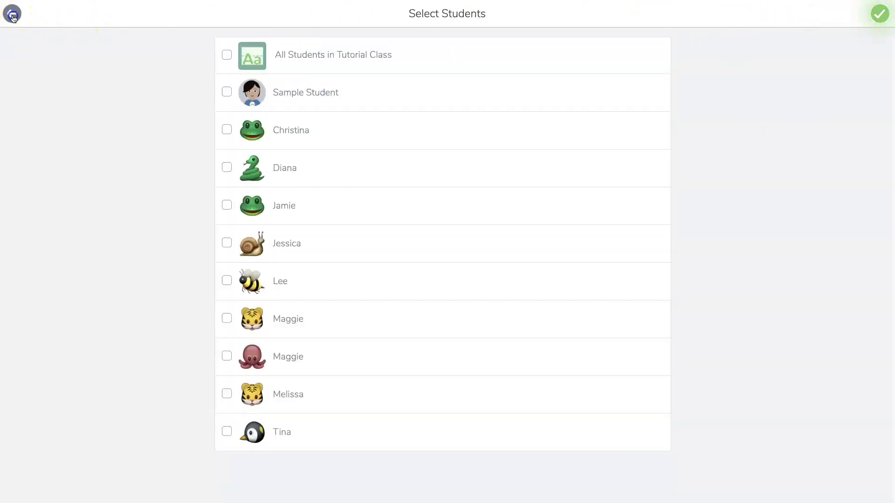
pyautogui.click(13, 14)
pyautogui.click(12, 14)
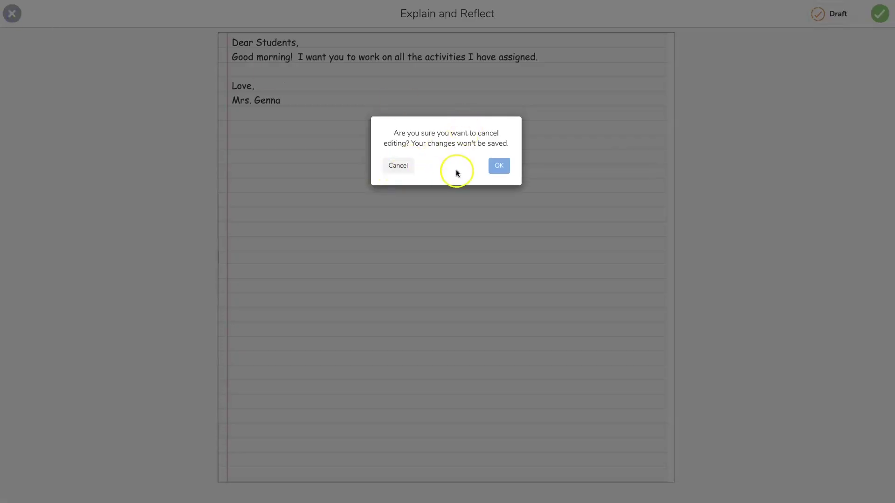
pyautogui.click(499, 165)
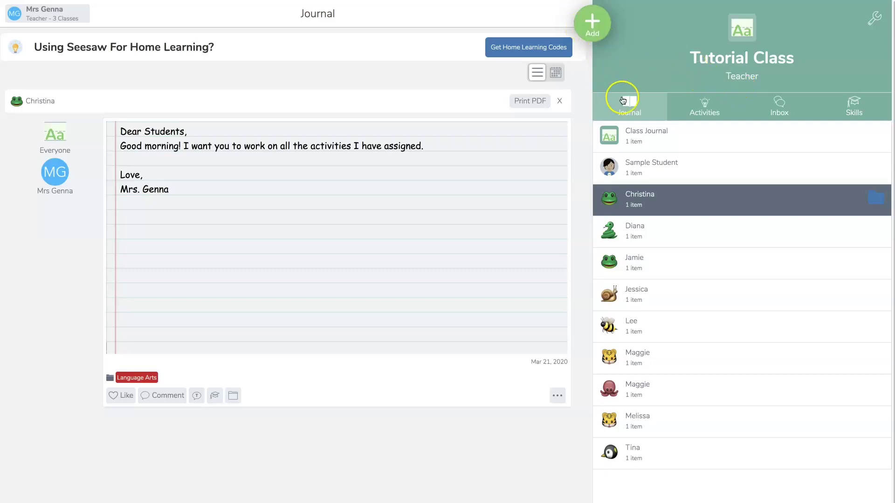
# Choose Post Student Work from the green Add menu
pyautogui.click(599, 26)
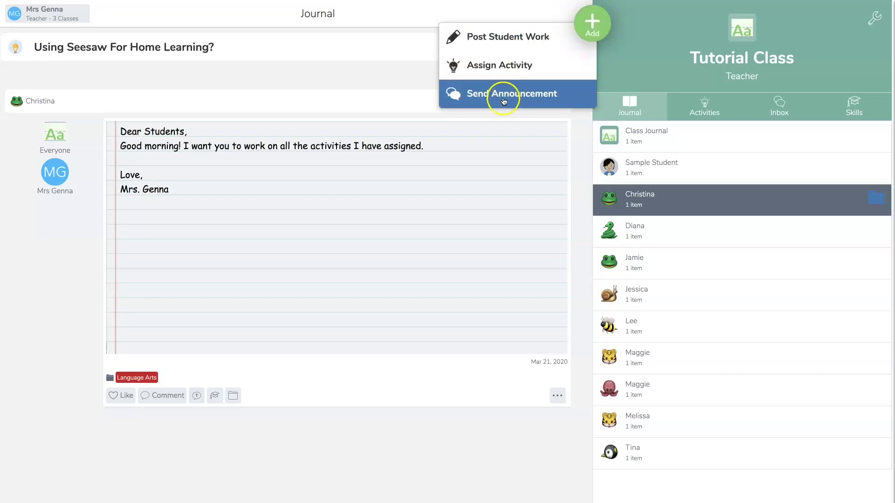
pyautogui.click(505, 33)
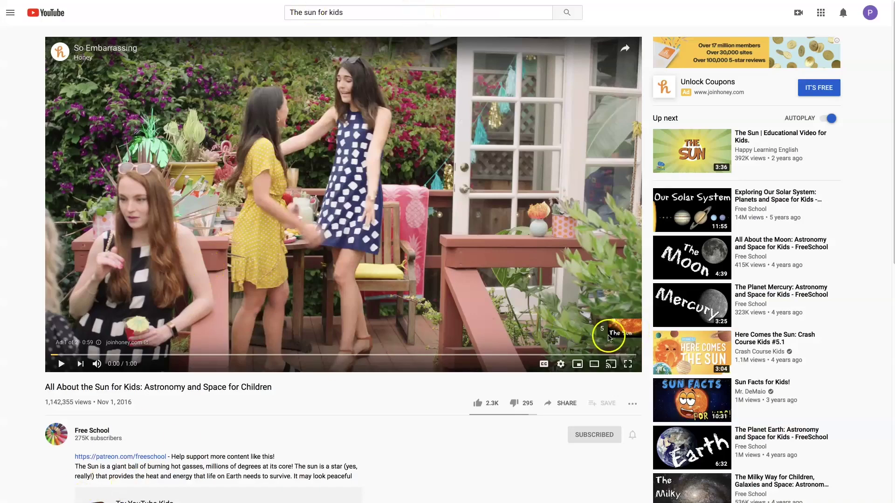
pyautogui.click(62, 364)
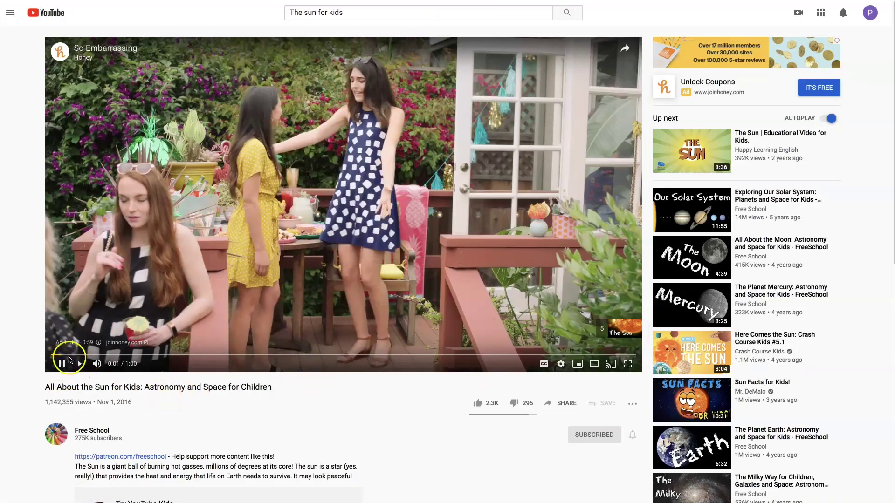
pyautogui.click(63, 364)
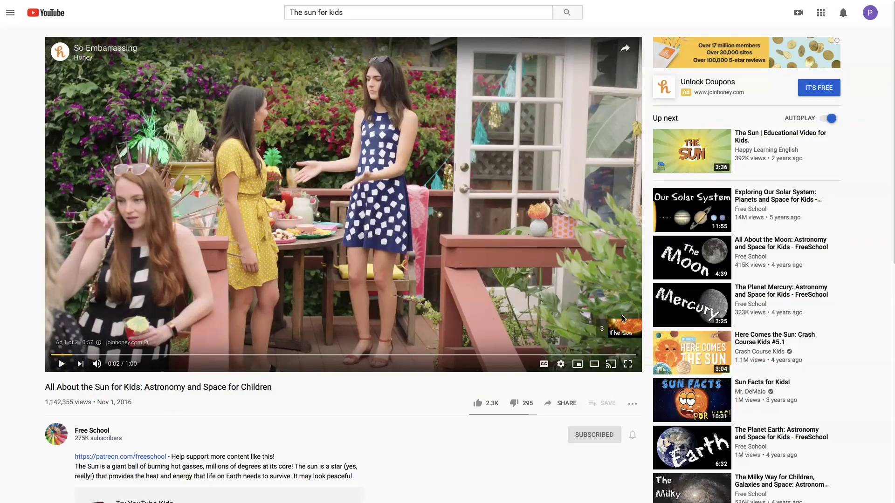
pyautogui.click(560, 406)
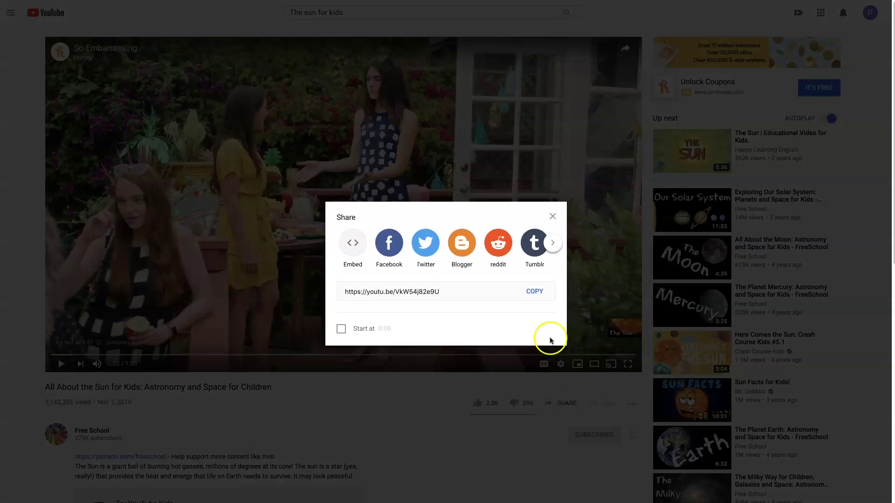
pyautogui.click(536, 293)
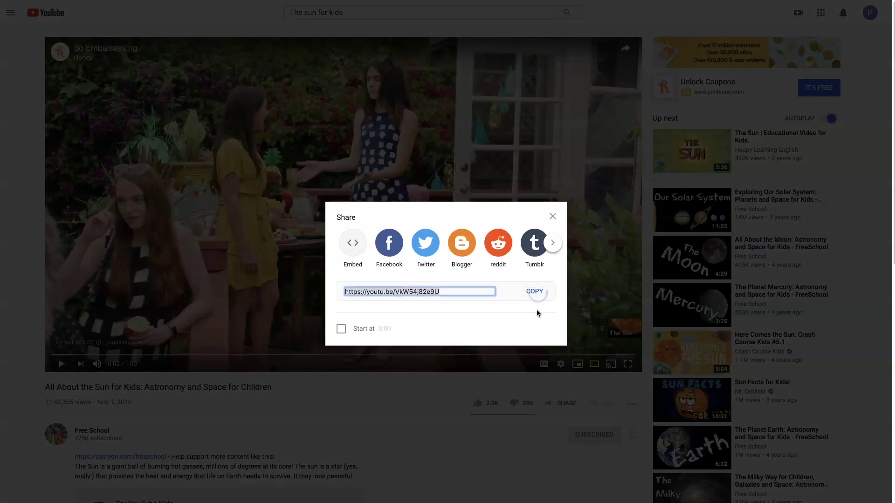
pyautogui.click(552, 217)
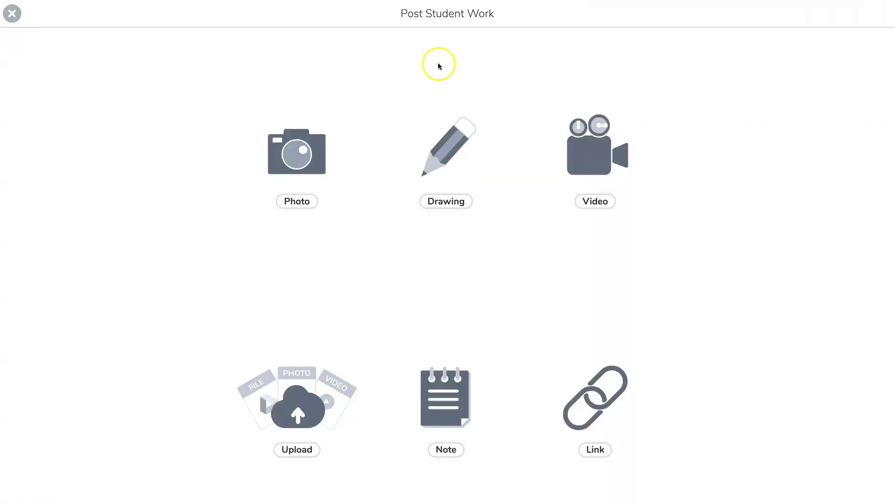
# Choose Link and paste the copied YouTube sun video URL into the address field
pyautogui.click(588, 399)
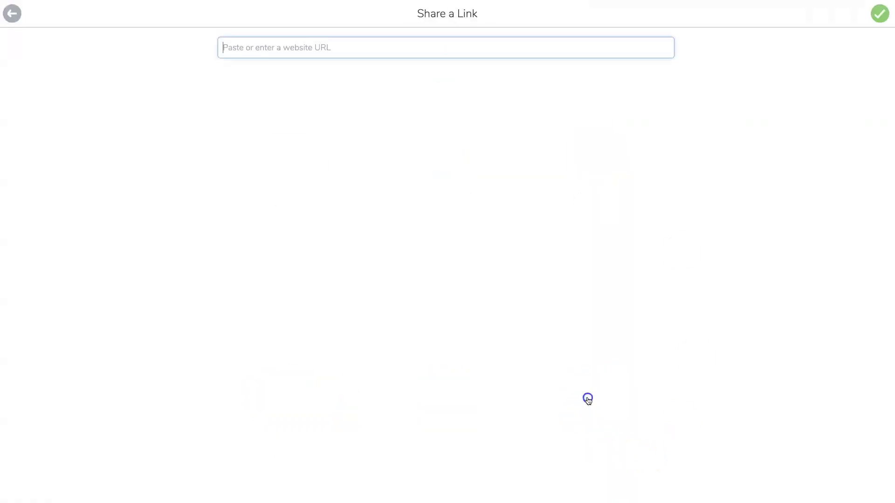
pyautogui.click(465, 50)
pyautogui.rightClick(465, 49)
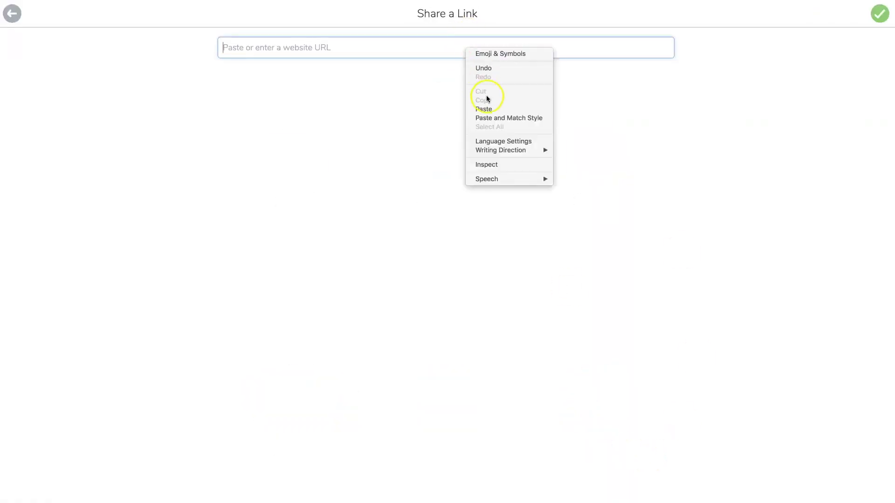
pyautogui.click(485, 109)
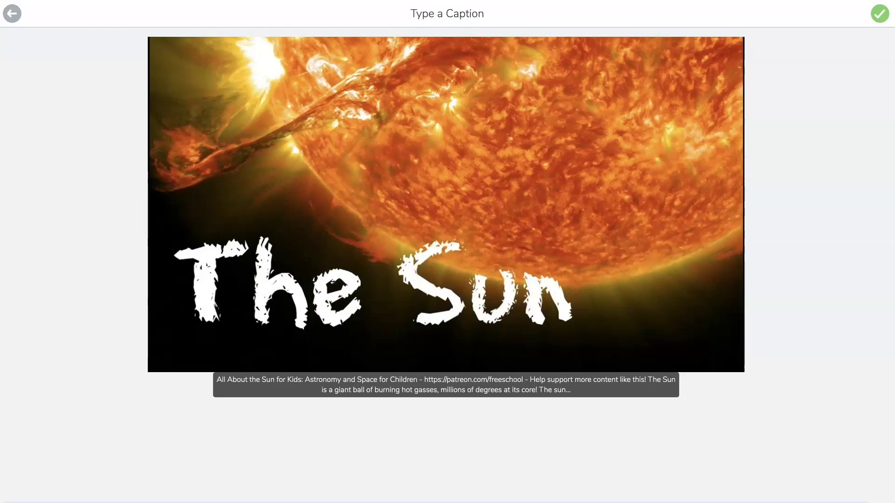
# Send the sun video link post to All Students in Tutorial Class, filed in the Science folder
pyautogui.click(879, 21)
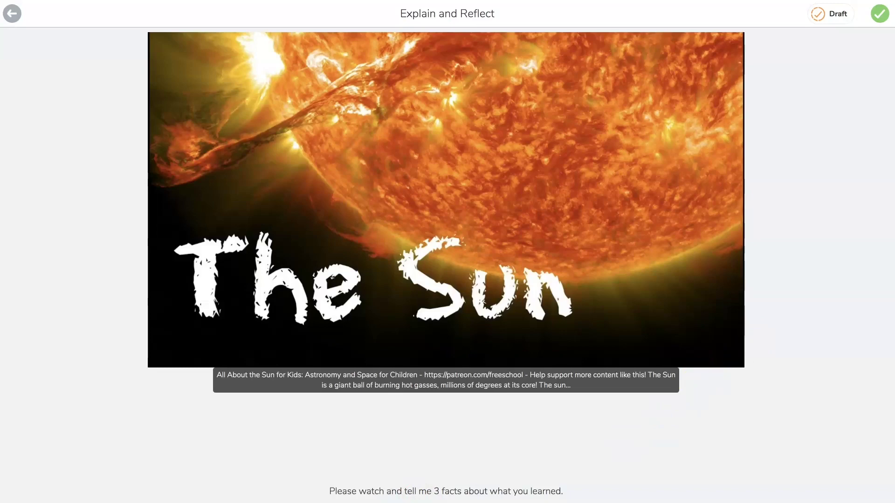
pyautogui.click(880, 18)
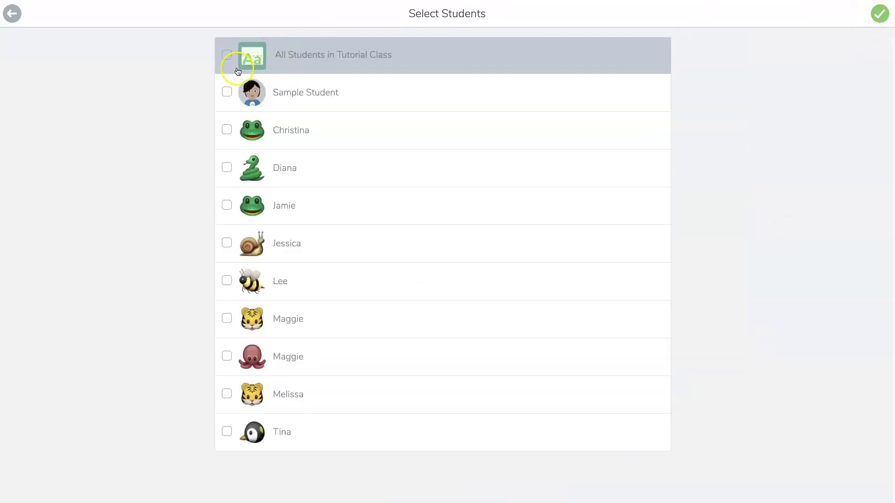
pyautogui.click(229, 55)
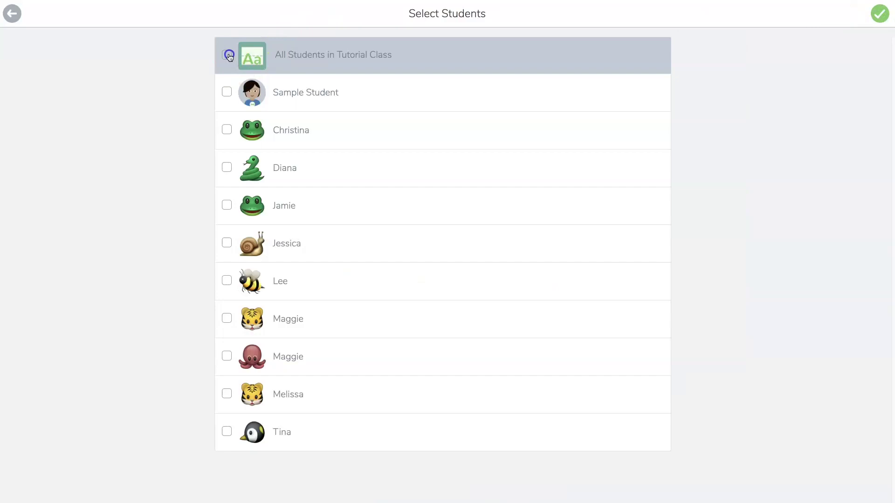
pyautogui.click(878, 17)
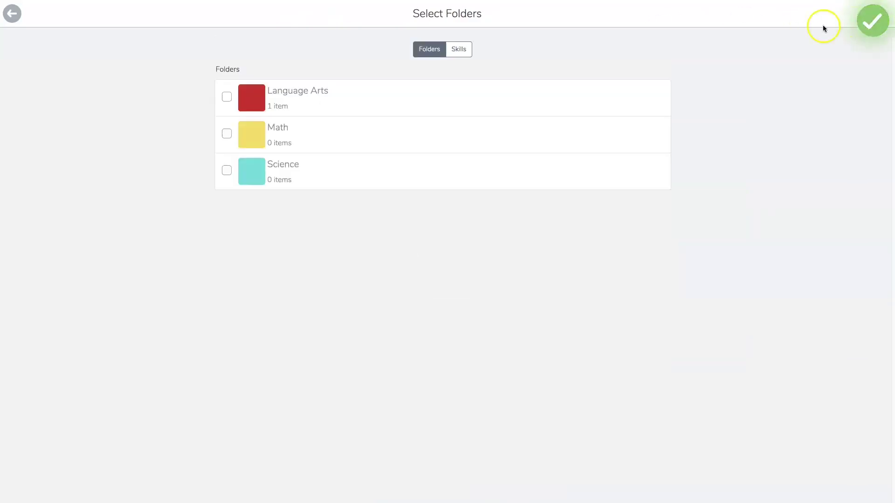
pyautogui.click(227, 171)
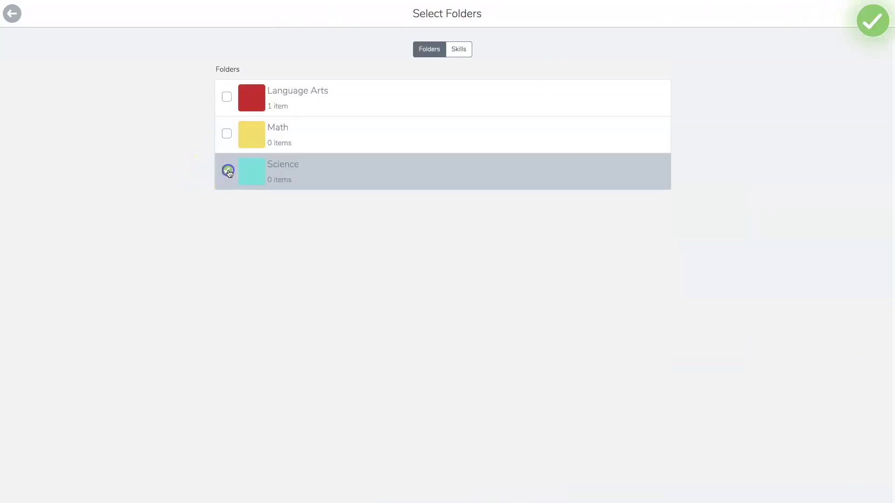
pyautogui.click(873, 21)
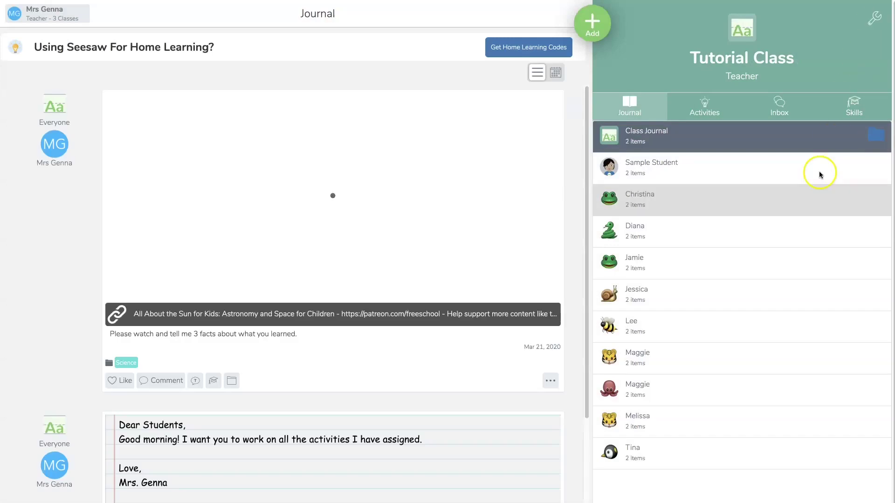
# Filter the journal to one student's posts to check the sun video post appears
pyautogui.click(669, 204)
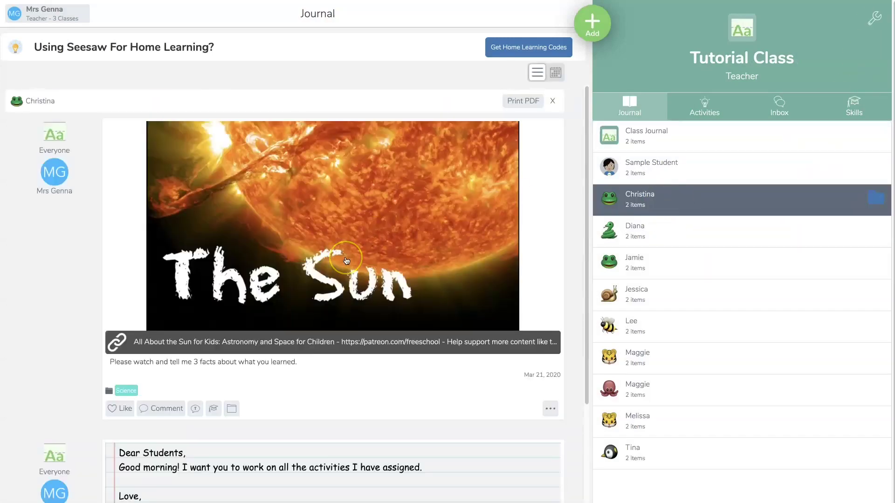